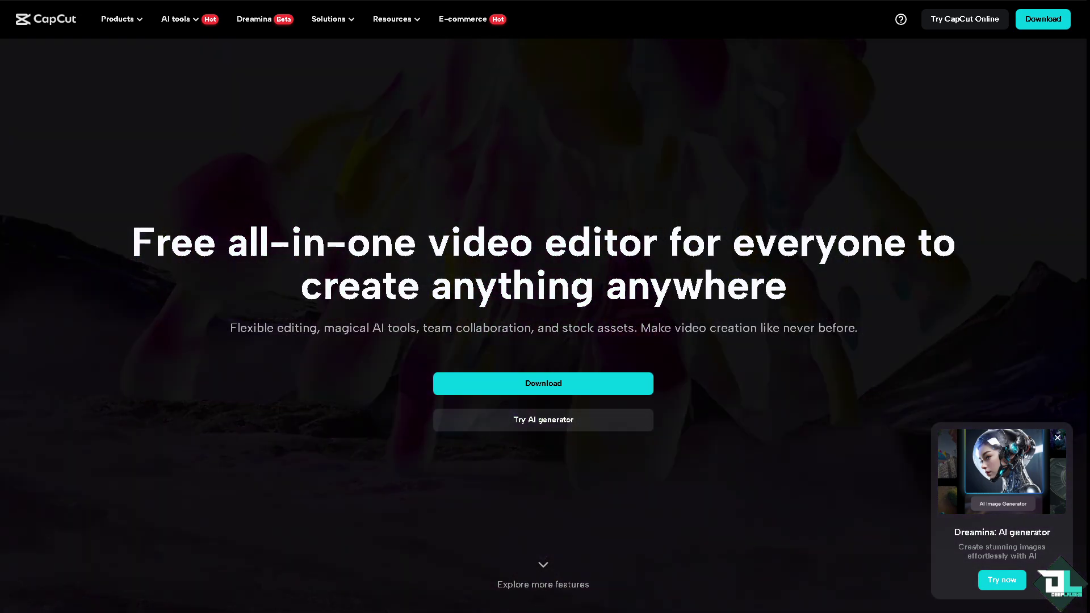
# Step: Scroll the CapCut homepage down to the AI features section
pyautogui.scroll(-10, 543, 324)
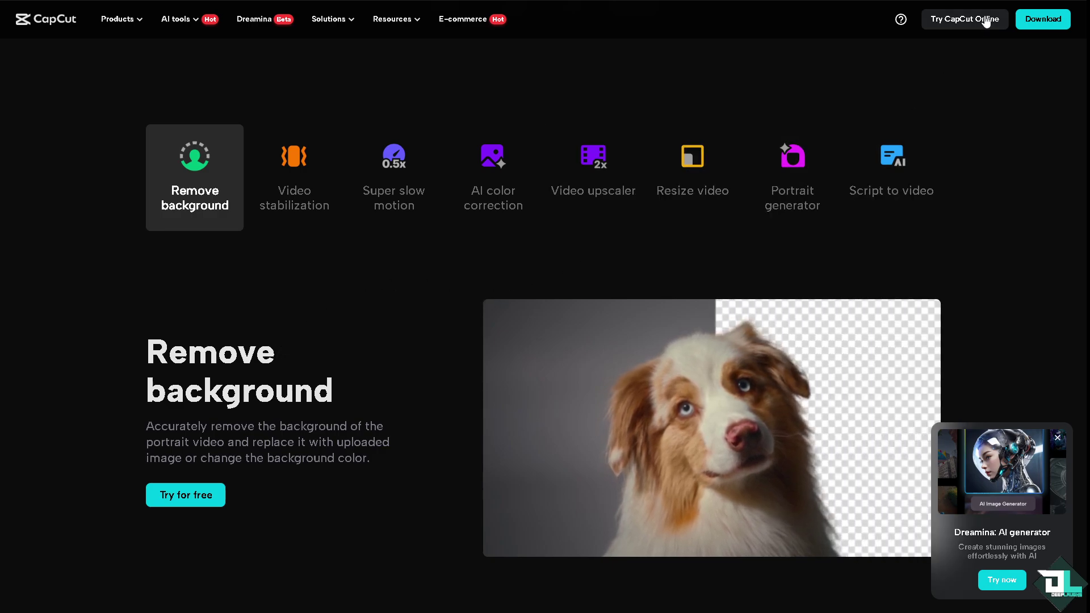
# Step: Launch CapCut Online and advance its welcome slideshow two slides
pyautogui.click(963, 20)
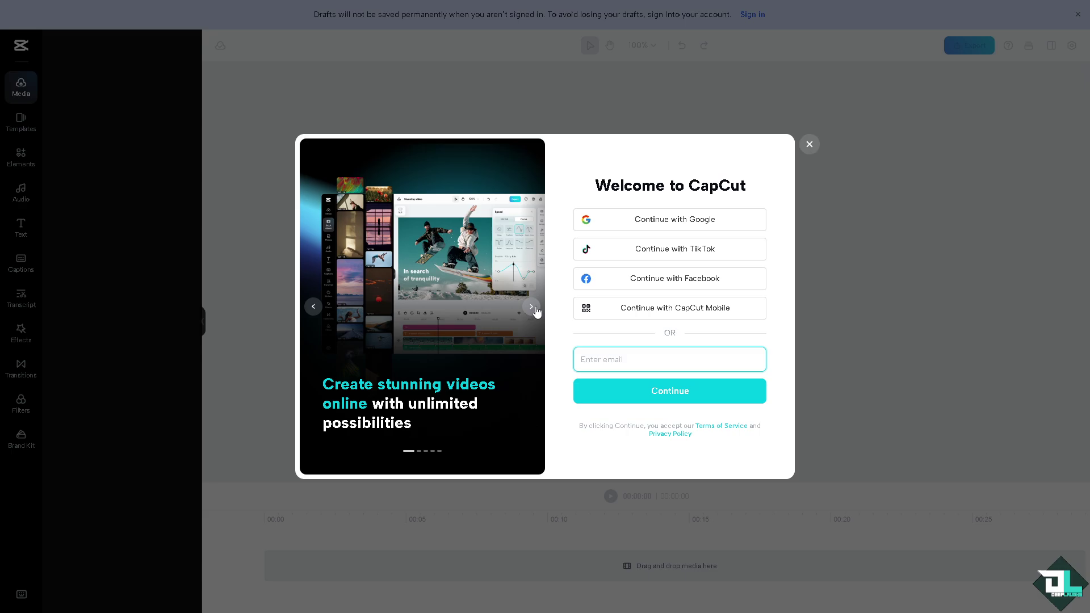
pyautogui.click(532, 307)
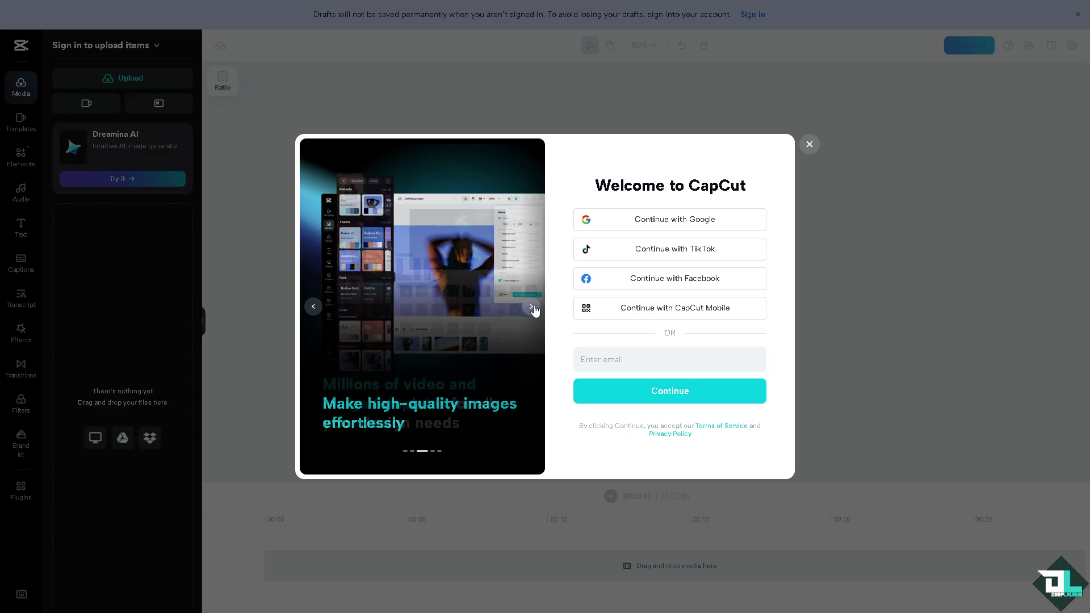
pyautogui.click(532, 307)
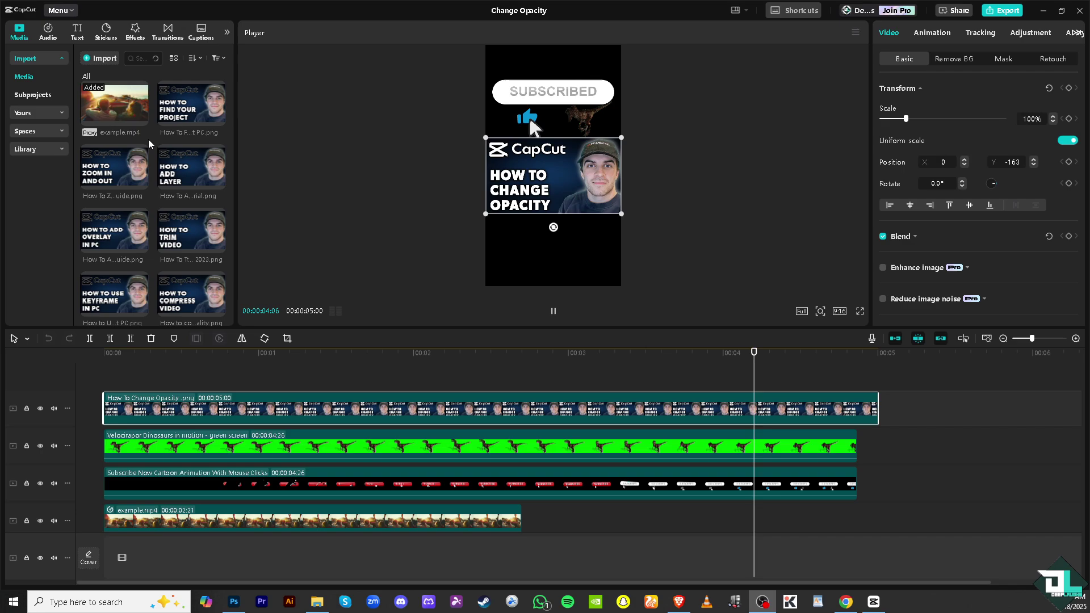
# Step: Show the media Library and play the Change Opacity project preview from the start
pyautogui.click(37, 150)
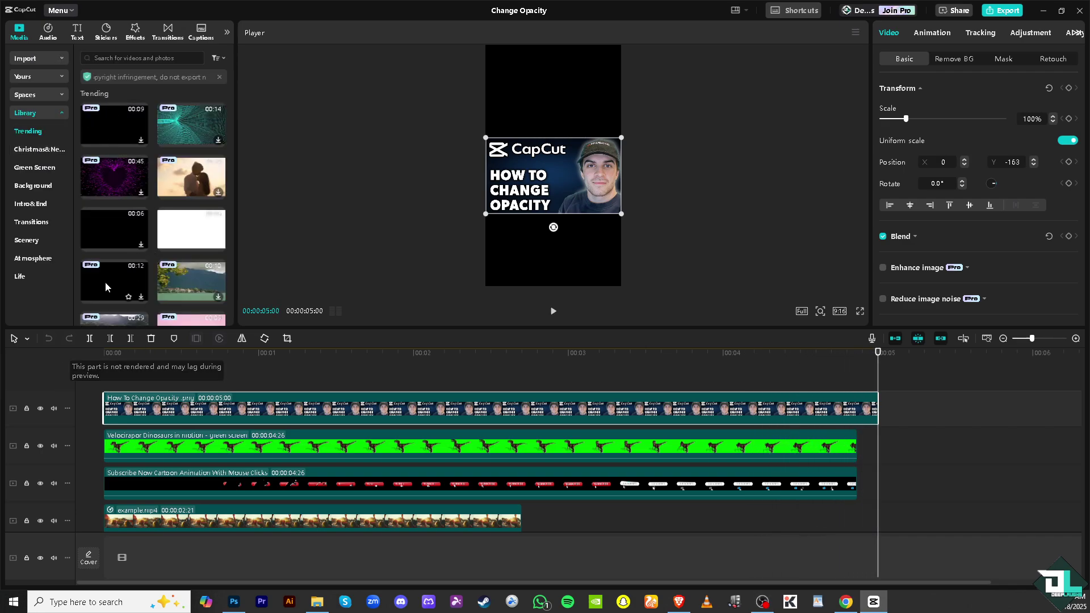
pyautogui.click(553, 312)
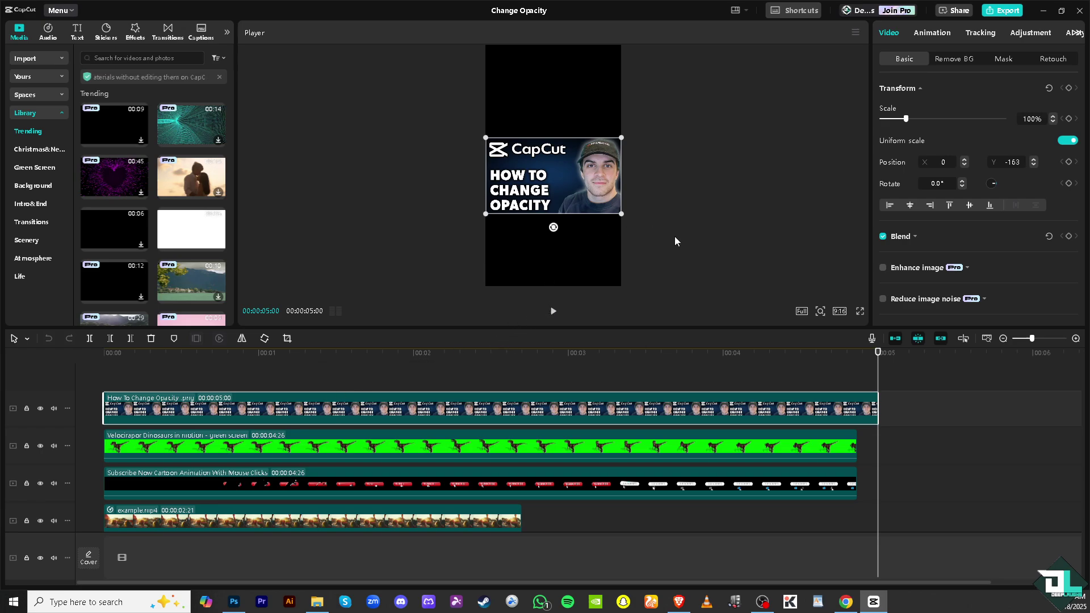
# Step: Expand Blend for the How To Change Opacity image, test 30% opacity, then restore 100%
pyautogui.scroll(-3, 960, 206)
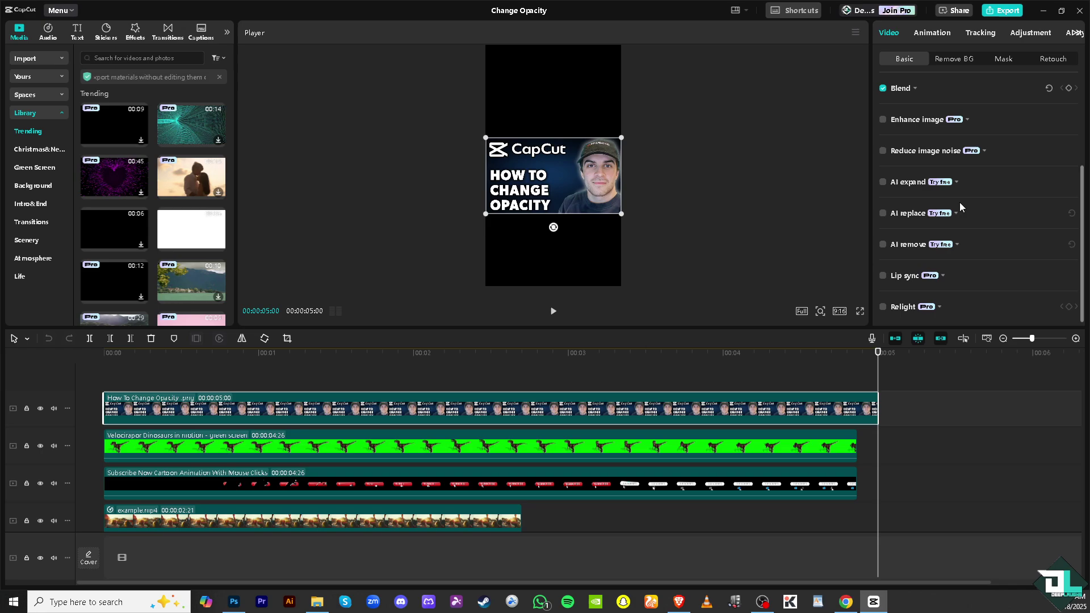
pyautogui.scroll(2, 960, 207)
pyautogui.scroll(2, 961, 206)
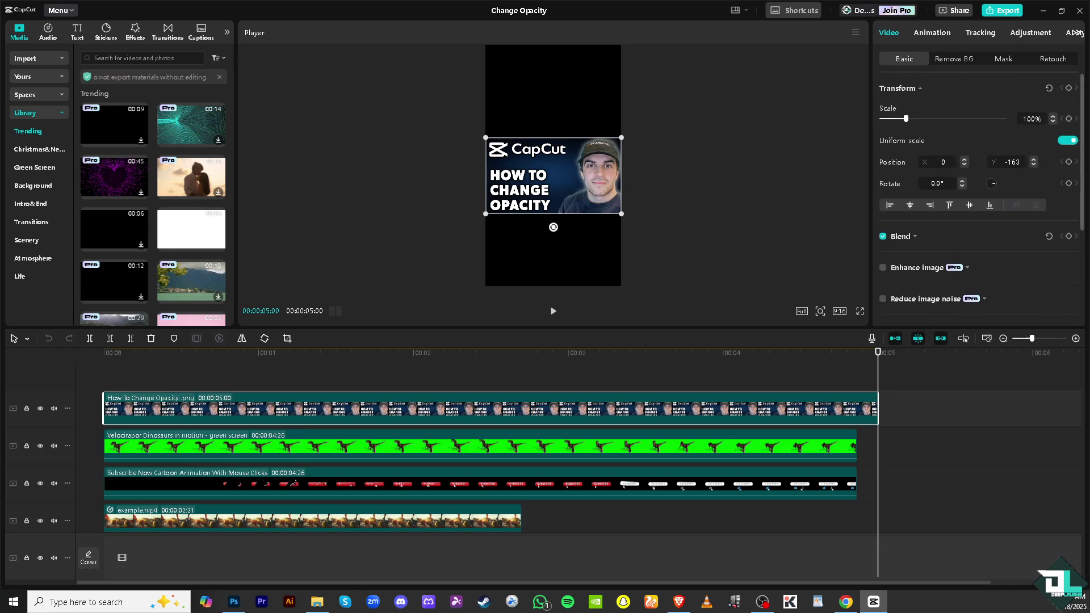
pyautogui.click(915, 237)
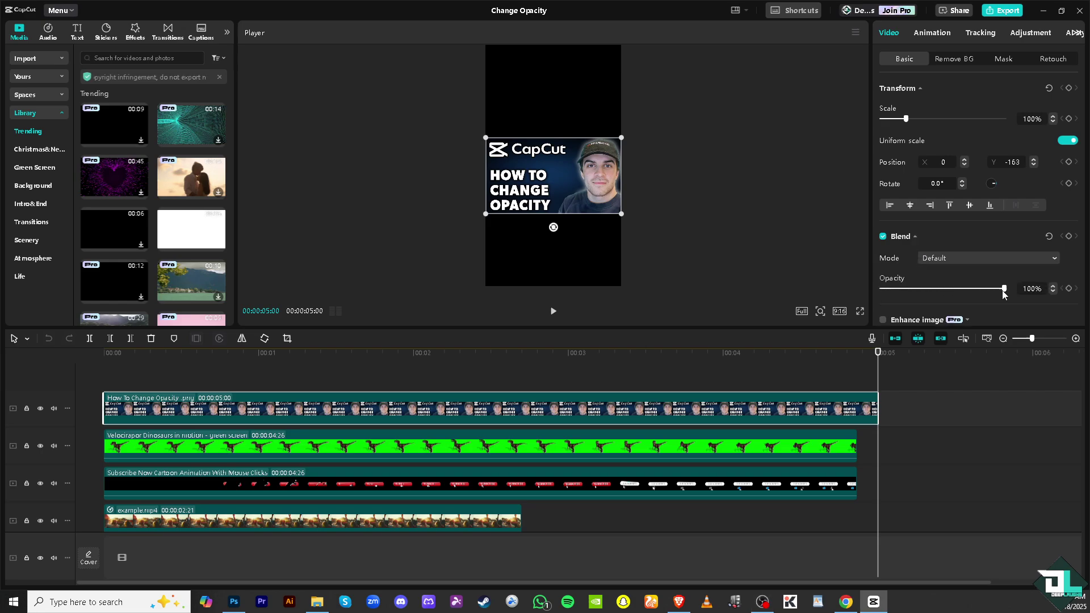
pyautogui.moveTo(1005, 288); pyautogui.dragTo(921, 291)
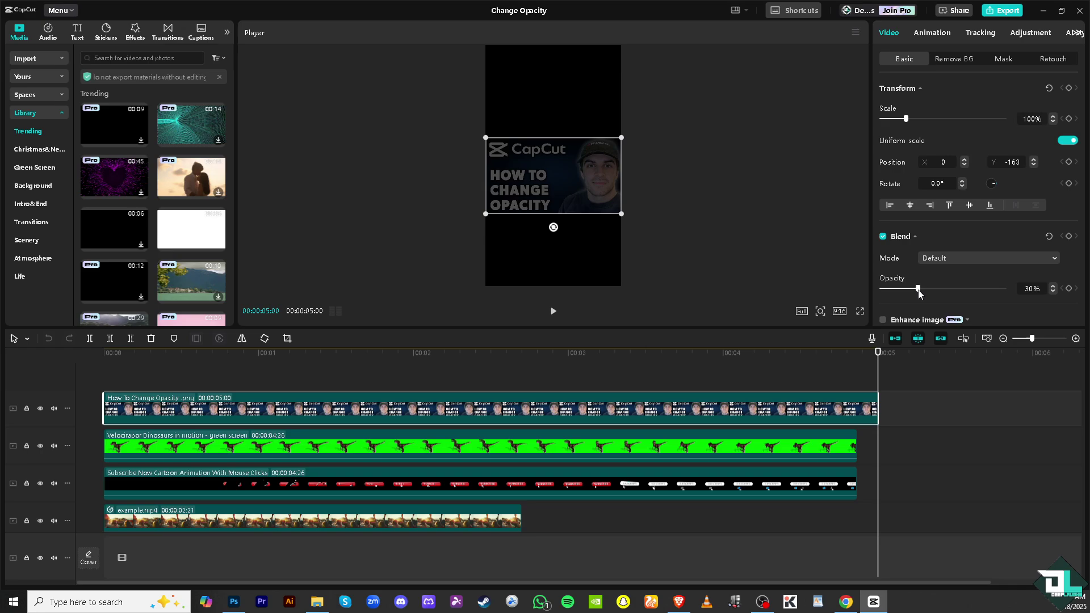
pyautogui.moveTo(920, 290); pyautogui.dragTo(1011, 290)
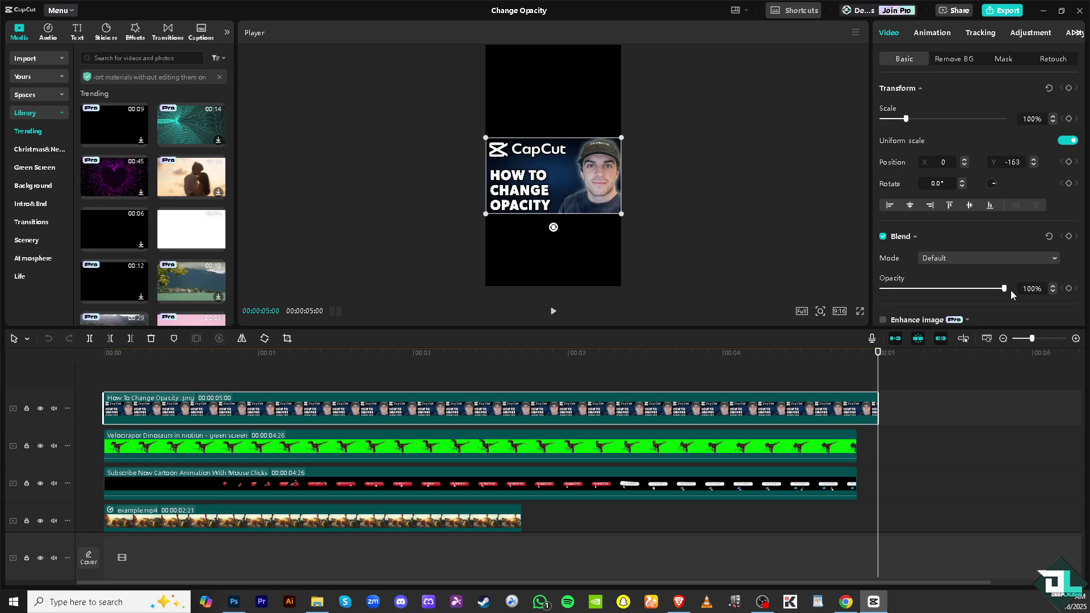
# Step: Try the Brighten and Darken blend modes on the top image
pyautogui.click(993, 257)
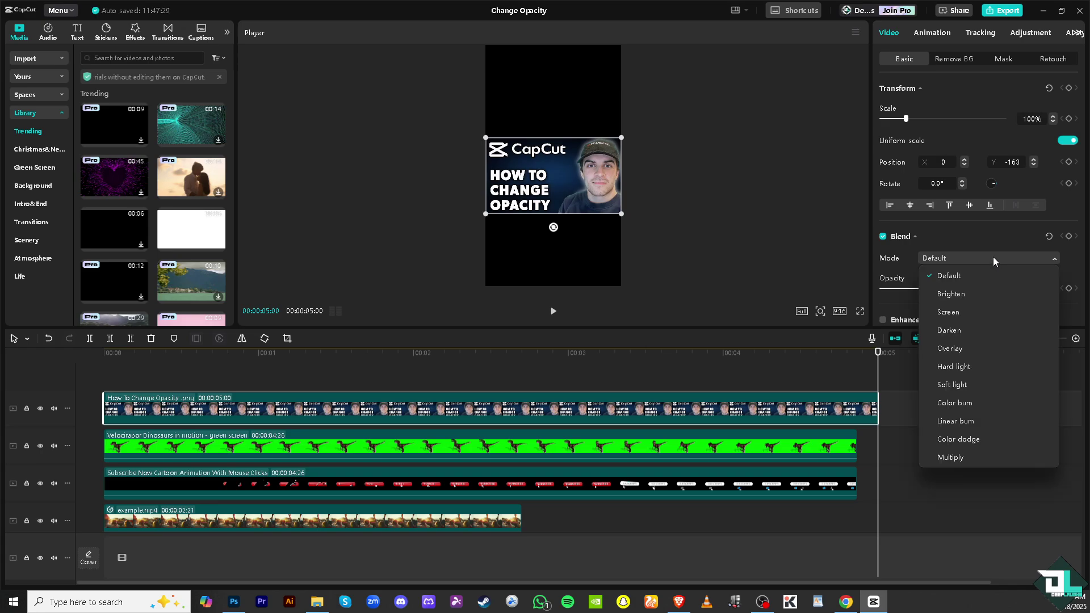
pyautogui.click(970, 291)
pyautogui.click(957, 258)
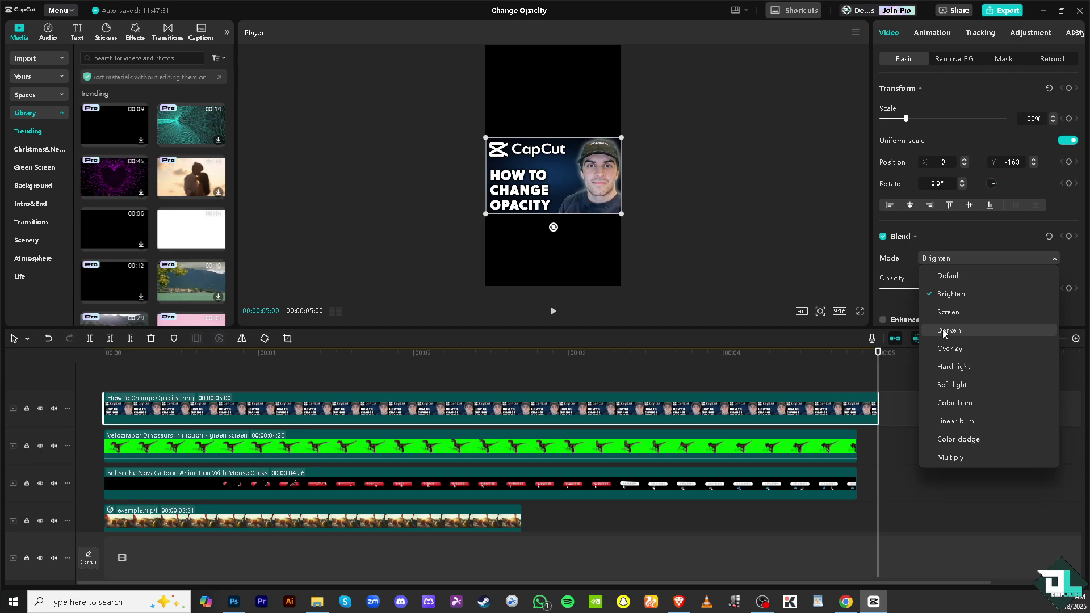
pyautogui.click(945, 328)
pyautogui.moveTo(1002, 289); pyautogui.dragTo(954, 288)
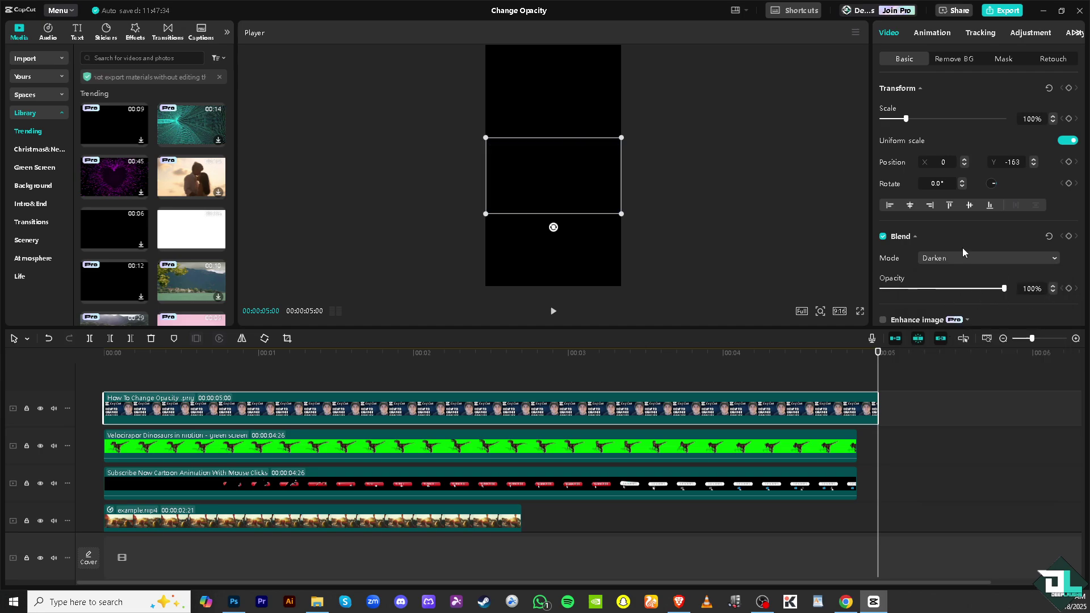
# Step: Try Color burn and Overlay, then settle on Screen at 100% opacity
pyautogui.click(961, 258)
pyautogui.click(949, 403)
pyautogui.click(1000, 259)
pyautogui.click(949, 348)
pyautogui.click(976, 259)
pyautogui.click(954, 304)
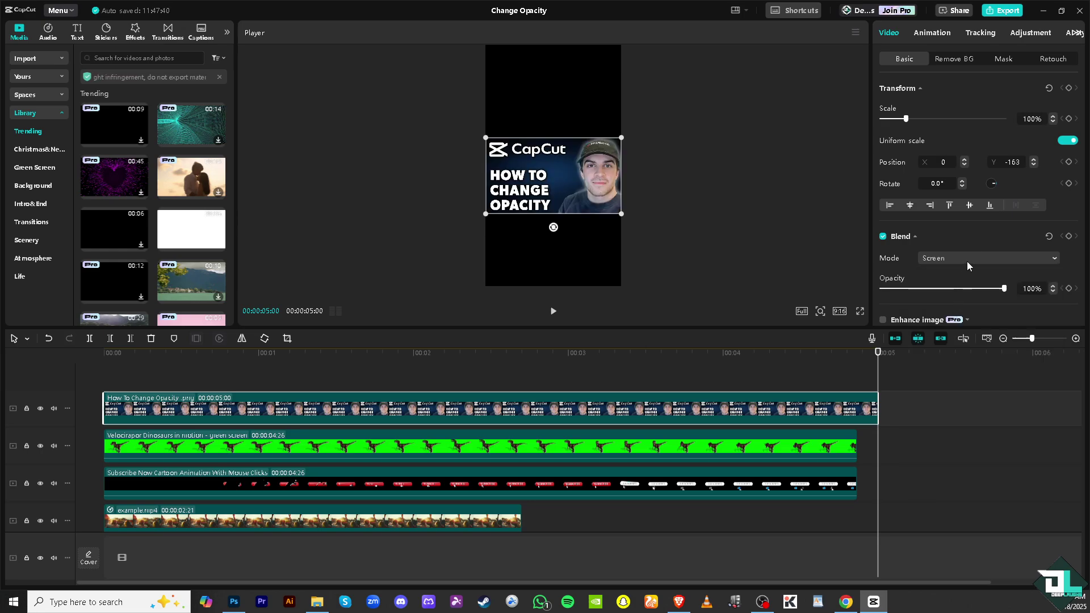
pyautogui.moveTo(999, 289)
pyautogui.mouseDown()
pyautogui.moveTo(942, 288)
pyautogui.moveTo(1015, 294)
pyautogui.mouseUp()
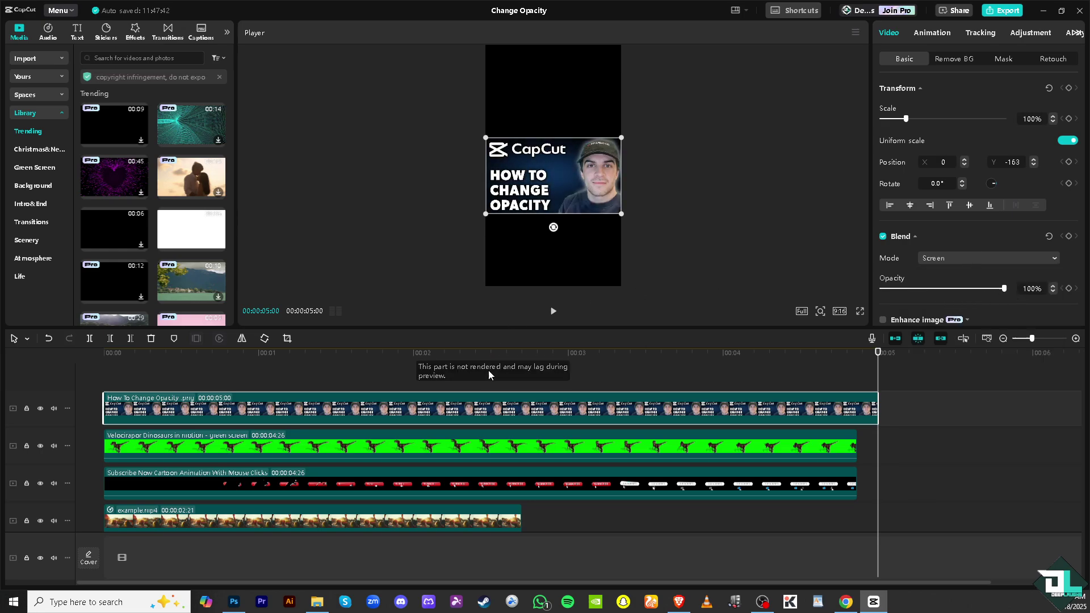
# Step: Scrub playback back to about one second and select the example.mp4 clip
pyautogui.click(455, 454)
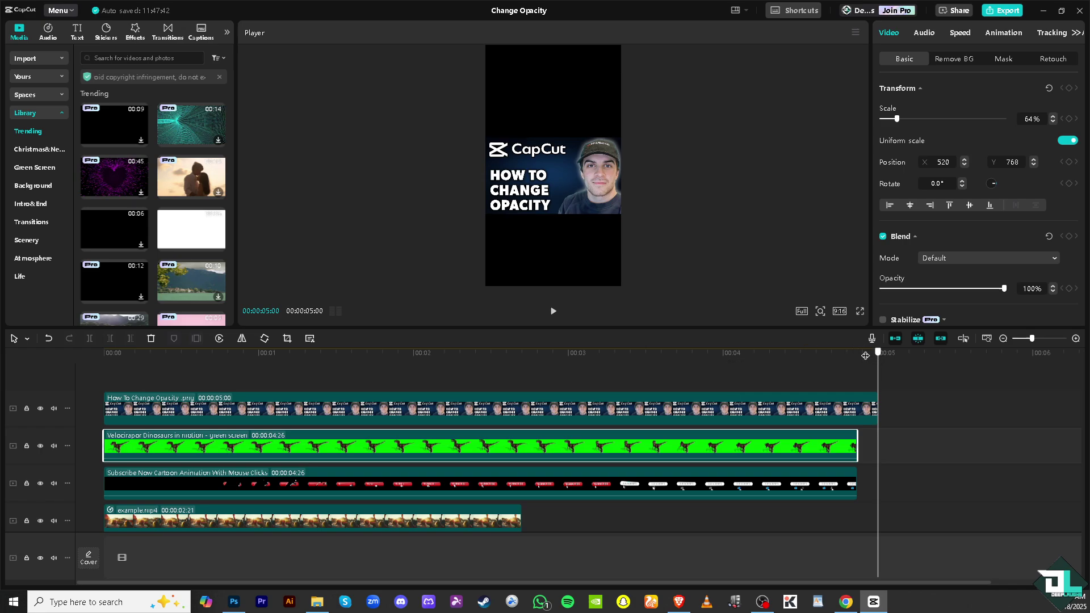
pyautogui.moveTo(866, 355); pyautogui.dragTo(243, 353)
pyautogui.click(241, 517)
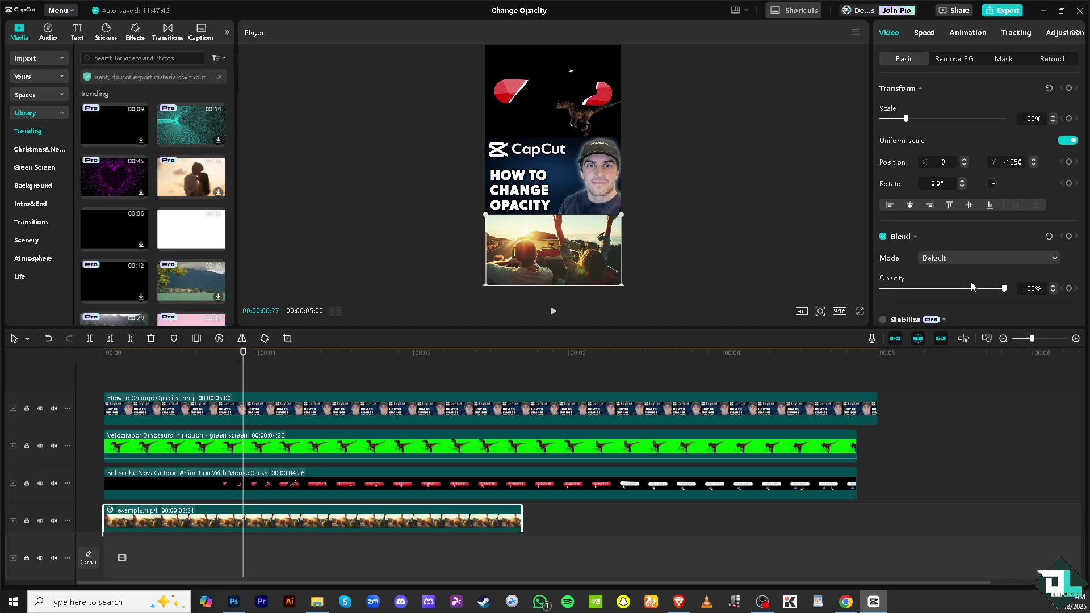
# Step: Adjust example.mp4's opacity, settle on 41%, and play the preview to check it
pyautogui.moveTo(1004, 290); pyautogui.dragTo(972, 293)
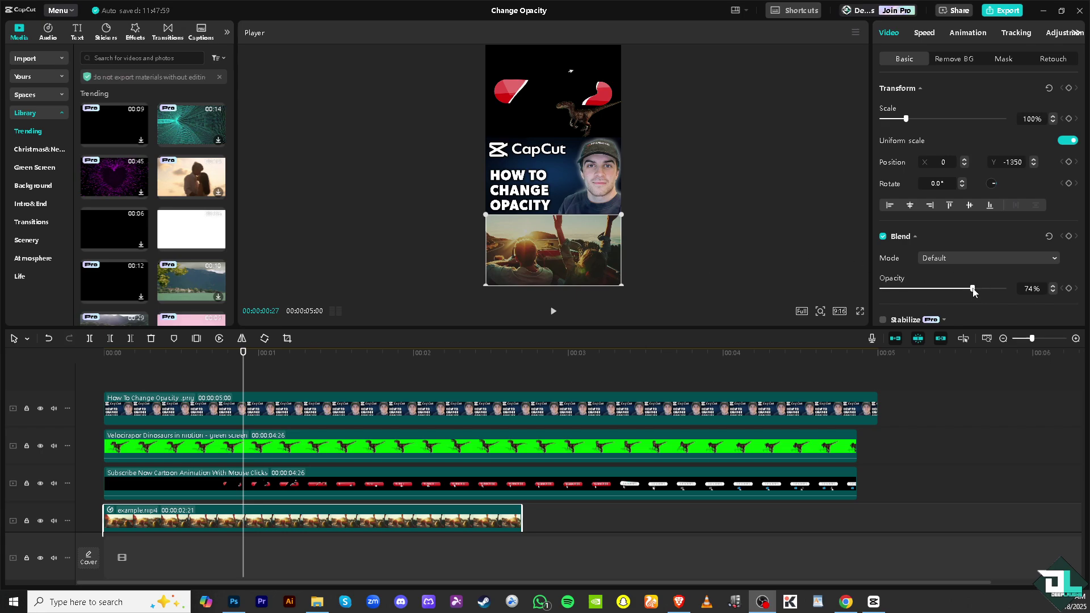
pyautogui.moveTo(973, 291); pyautogui.dragTo(886, 292)
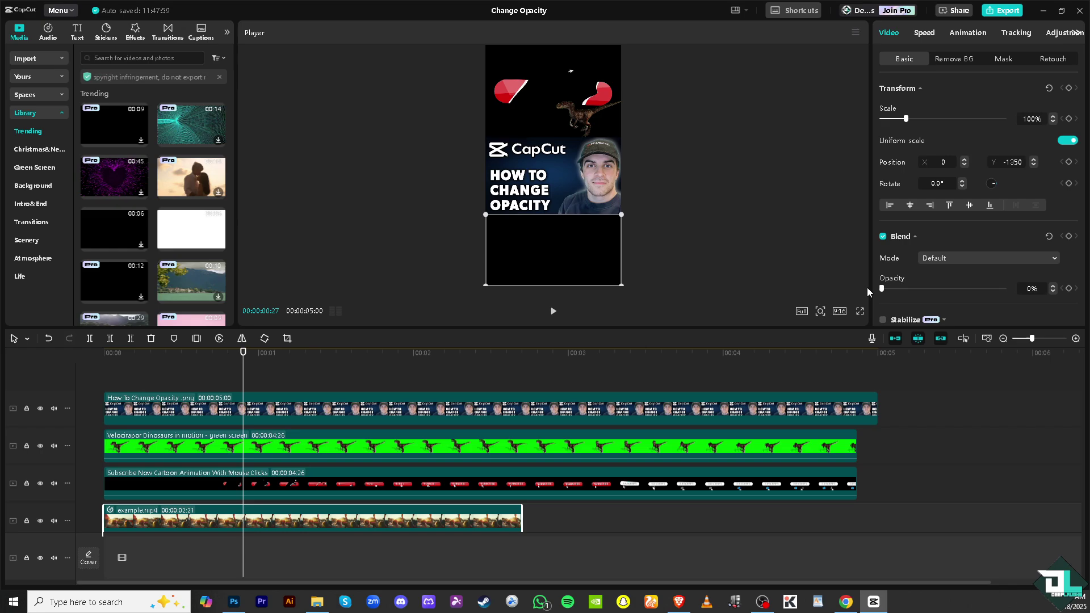
pyautogui.moveTo(881, 288); pyautogui.dragTo(990, 292)
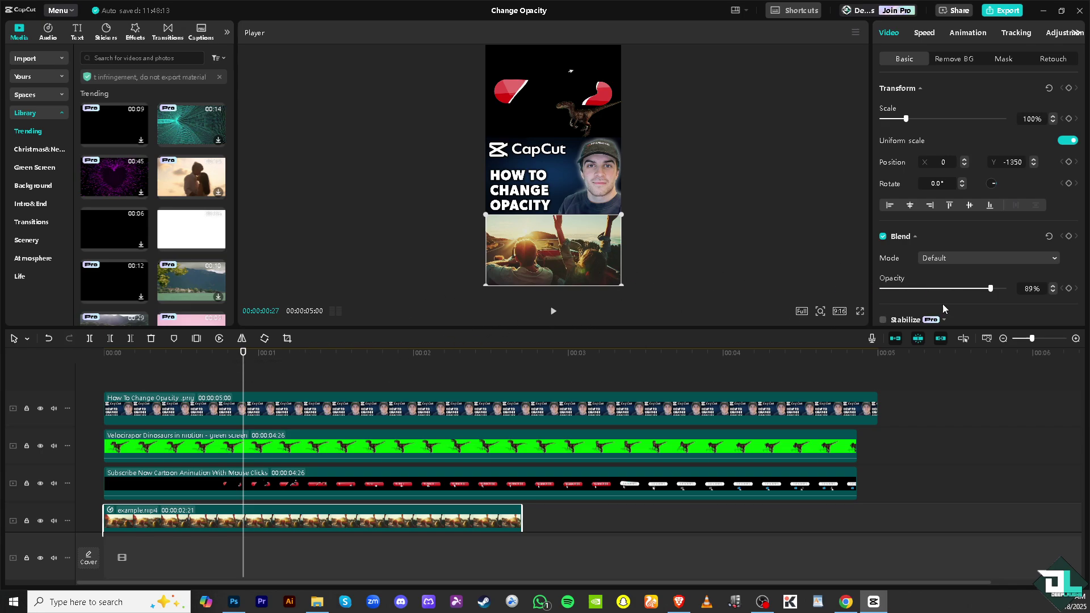
pyautogui.moveTo(986, 292); pyautogui.dragTo(931, 288)
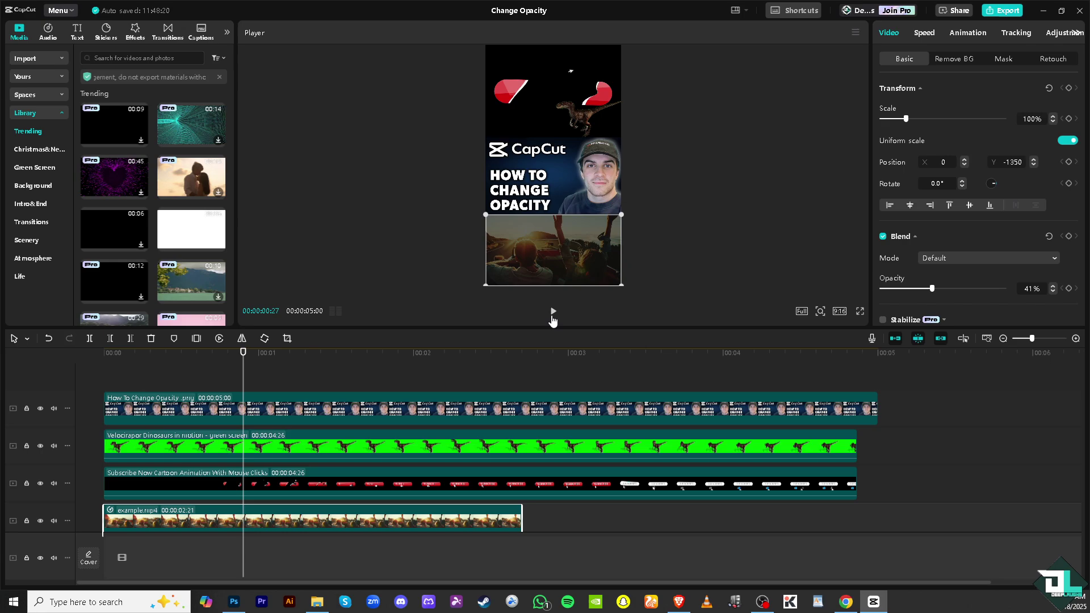
pyautogui.click(551, 317)
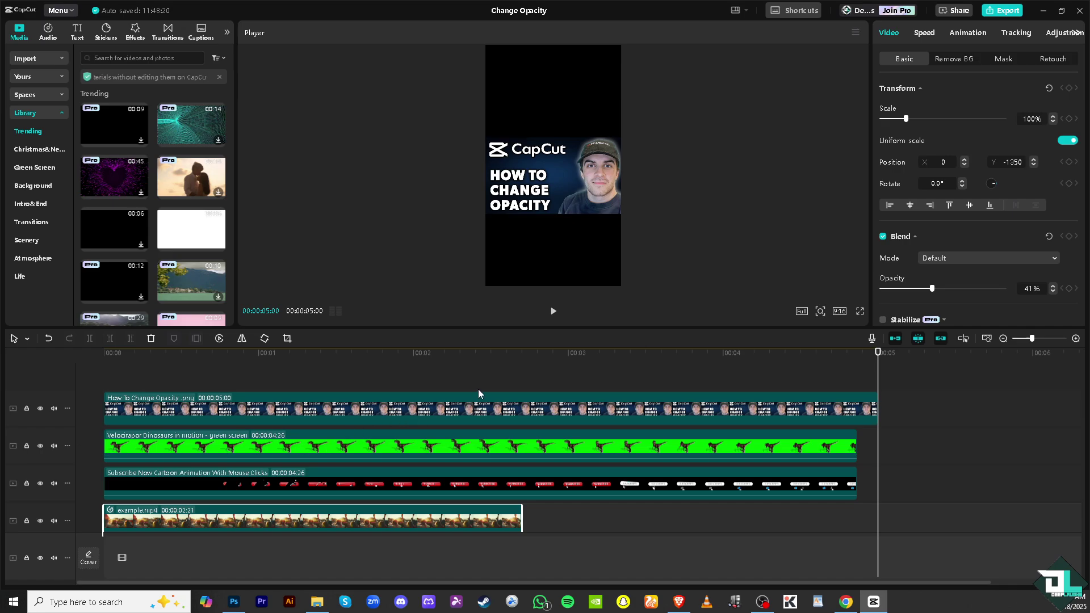
pyautogui.click(554, 313)
pyautogui.click(555, 312)
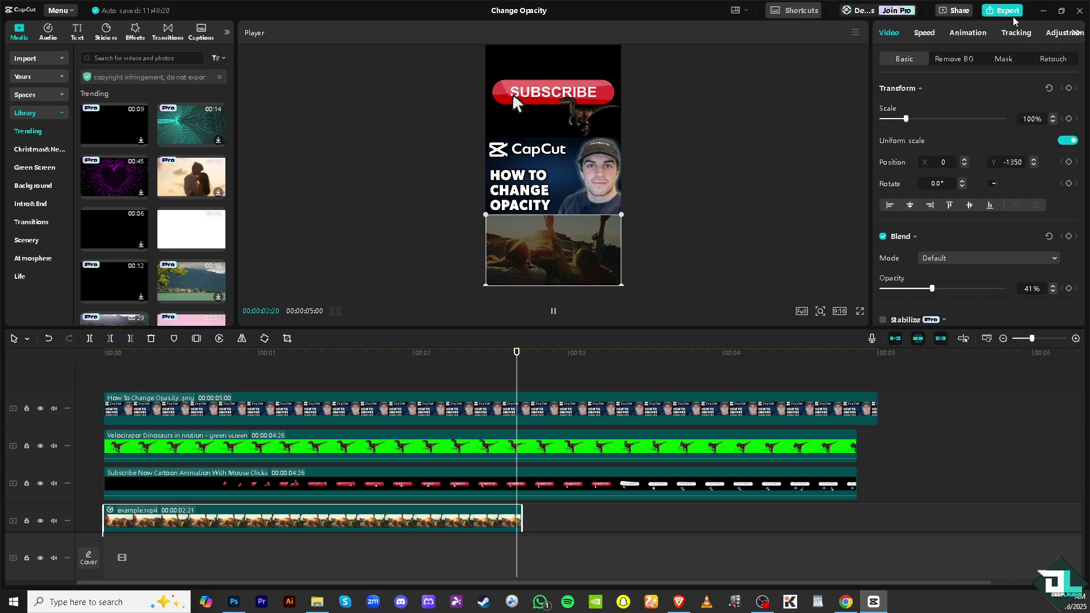
pyautogui.click(555, 314)
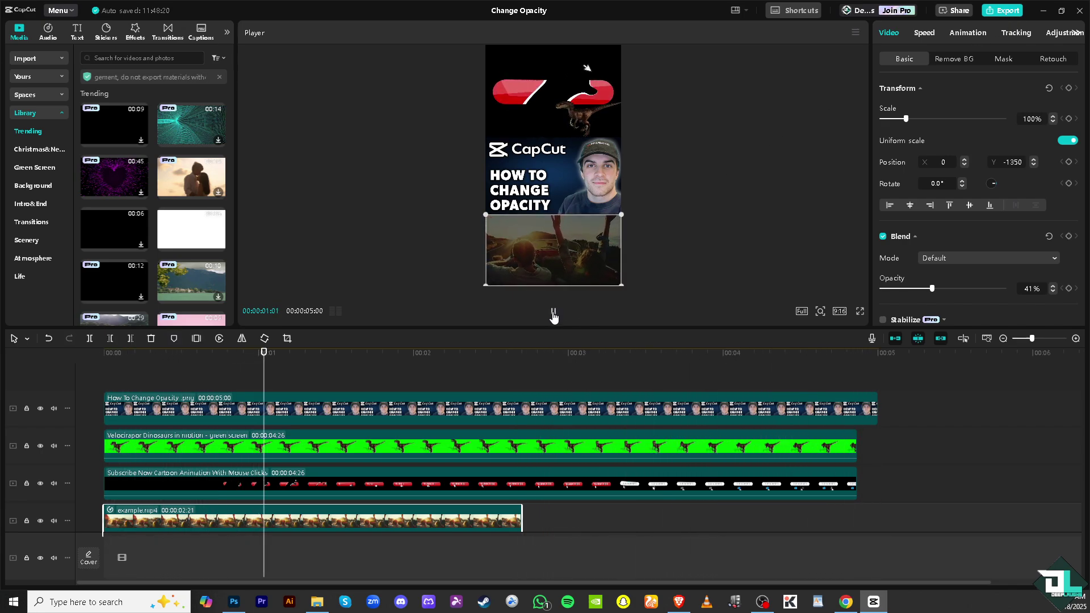